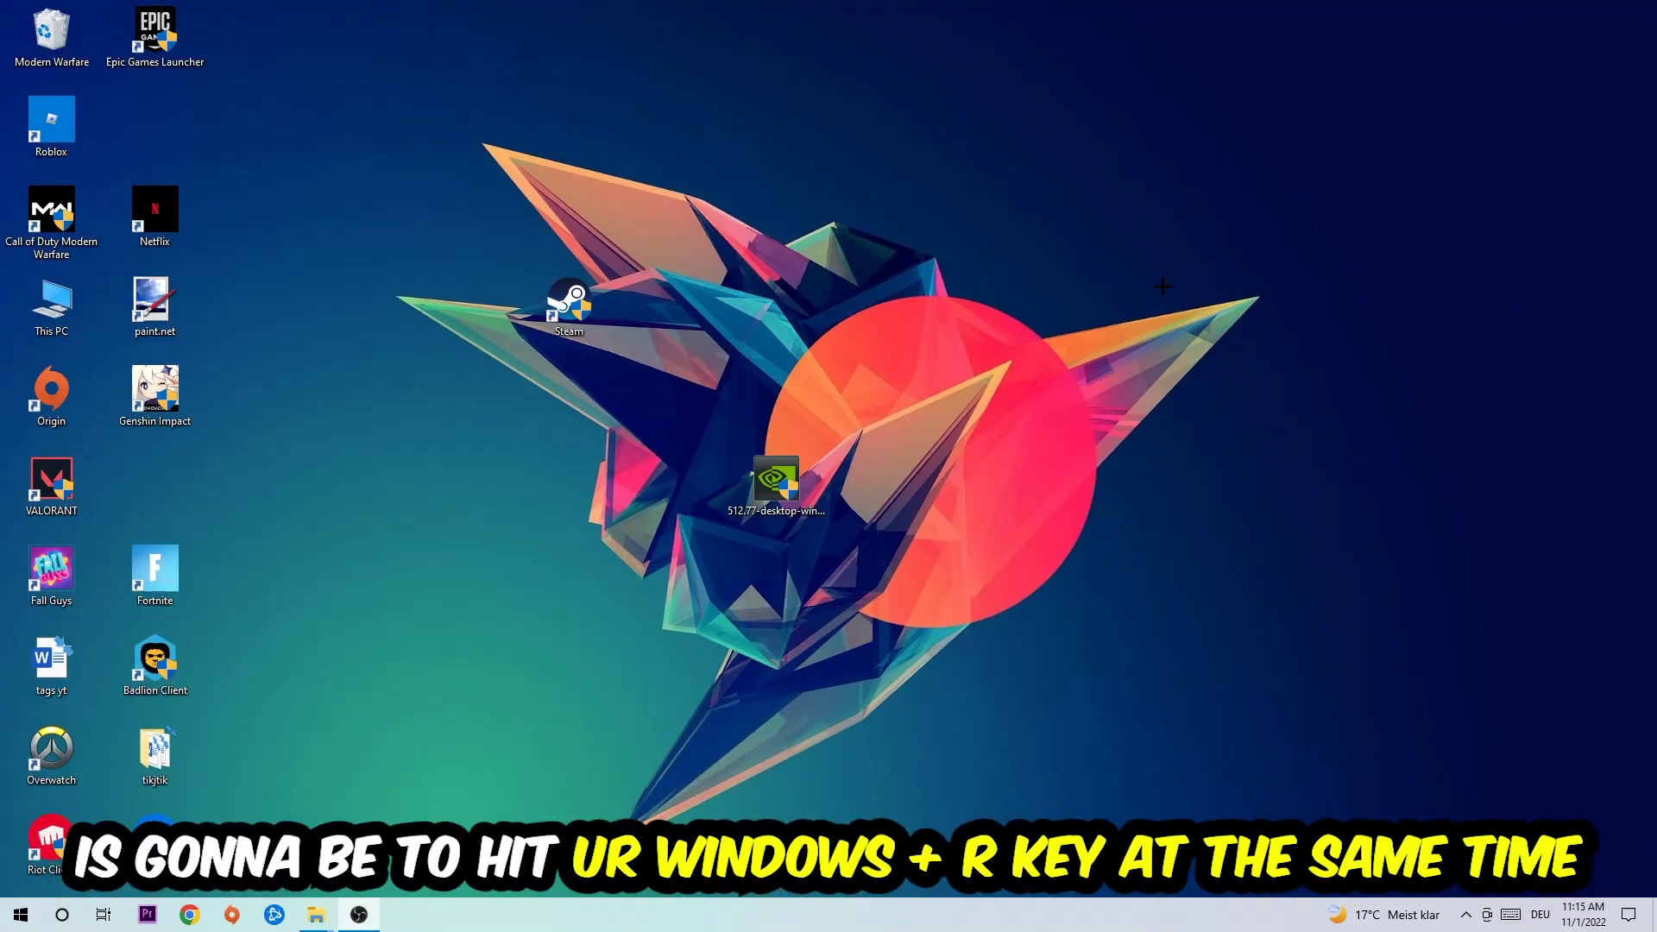
# Step: Launch cmd from the Run dialog and maximize the Command Prompt window
pyautogui.press('super+r')
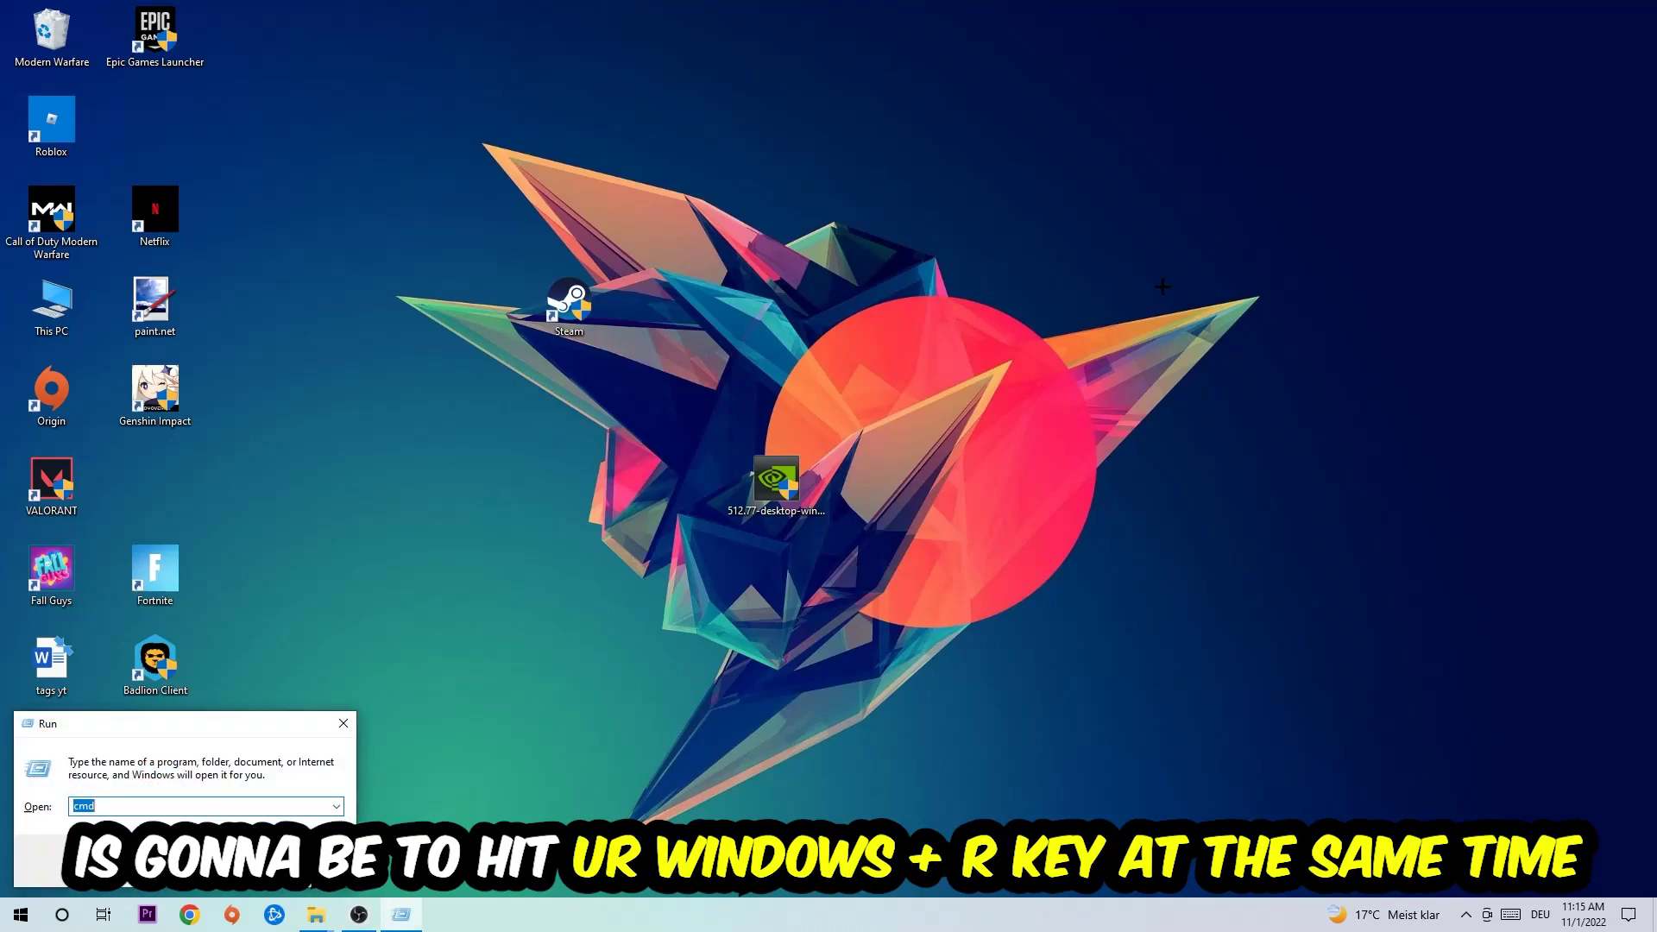
pyautogui.moveTo(182, 723); pyautogui.dragTo(601, 361)
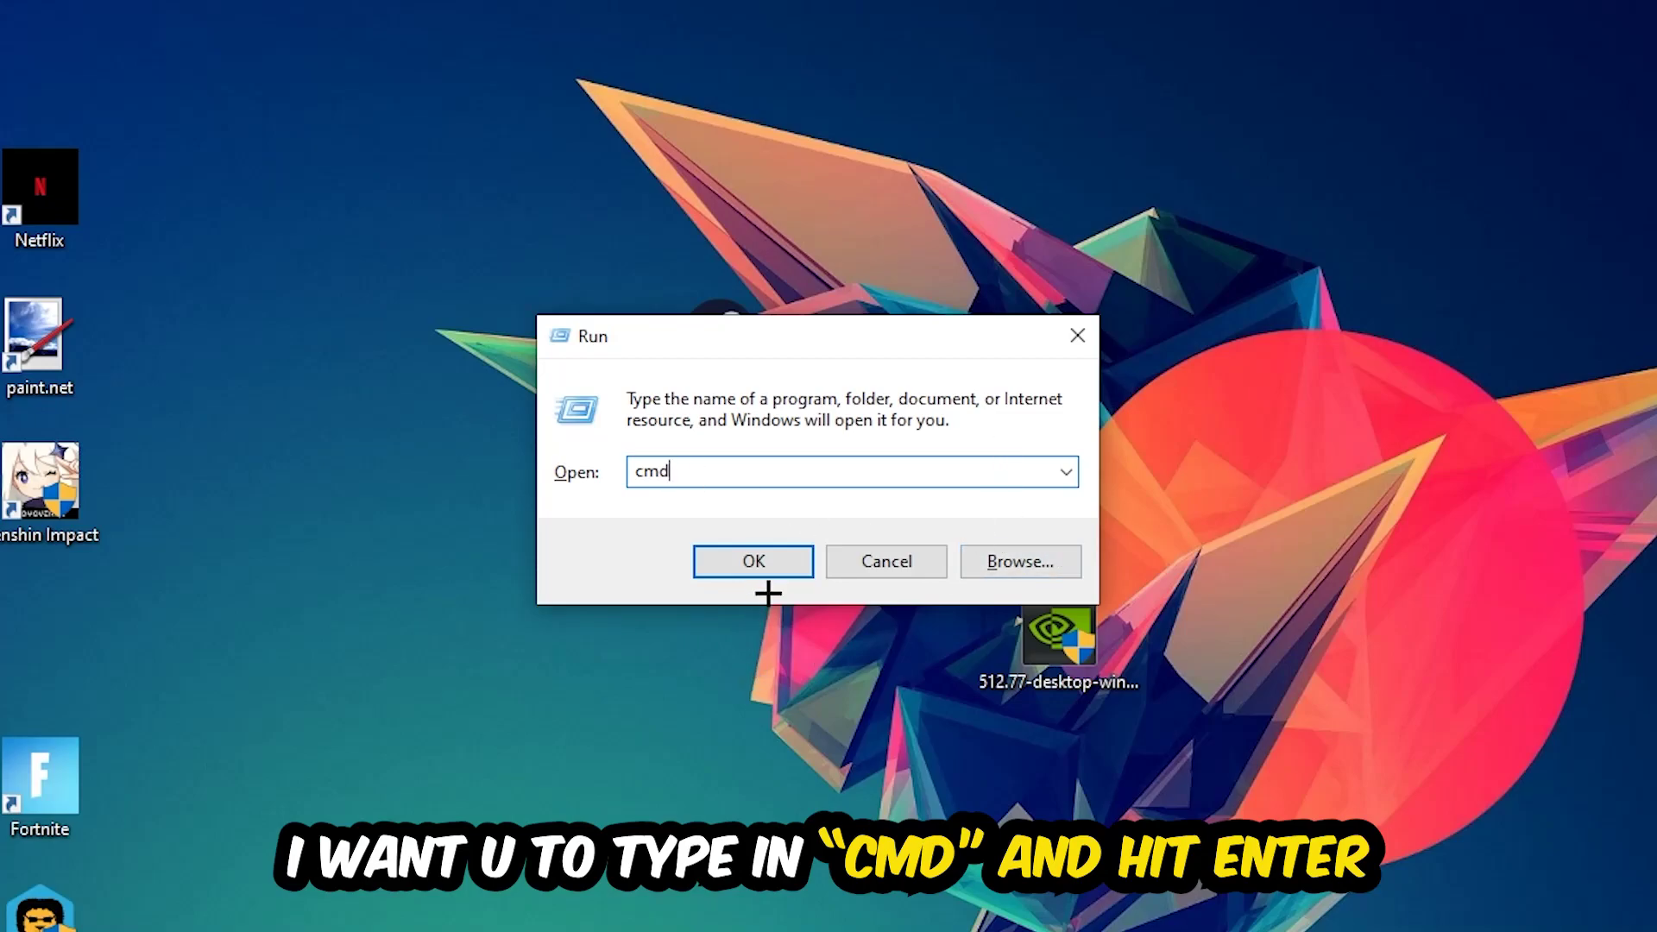
pyautogui.click(783, 561)
pyautogui.click(880, 102)
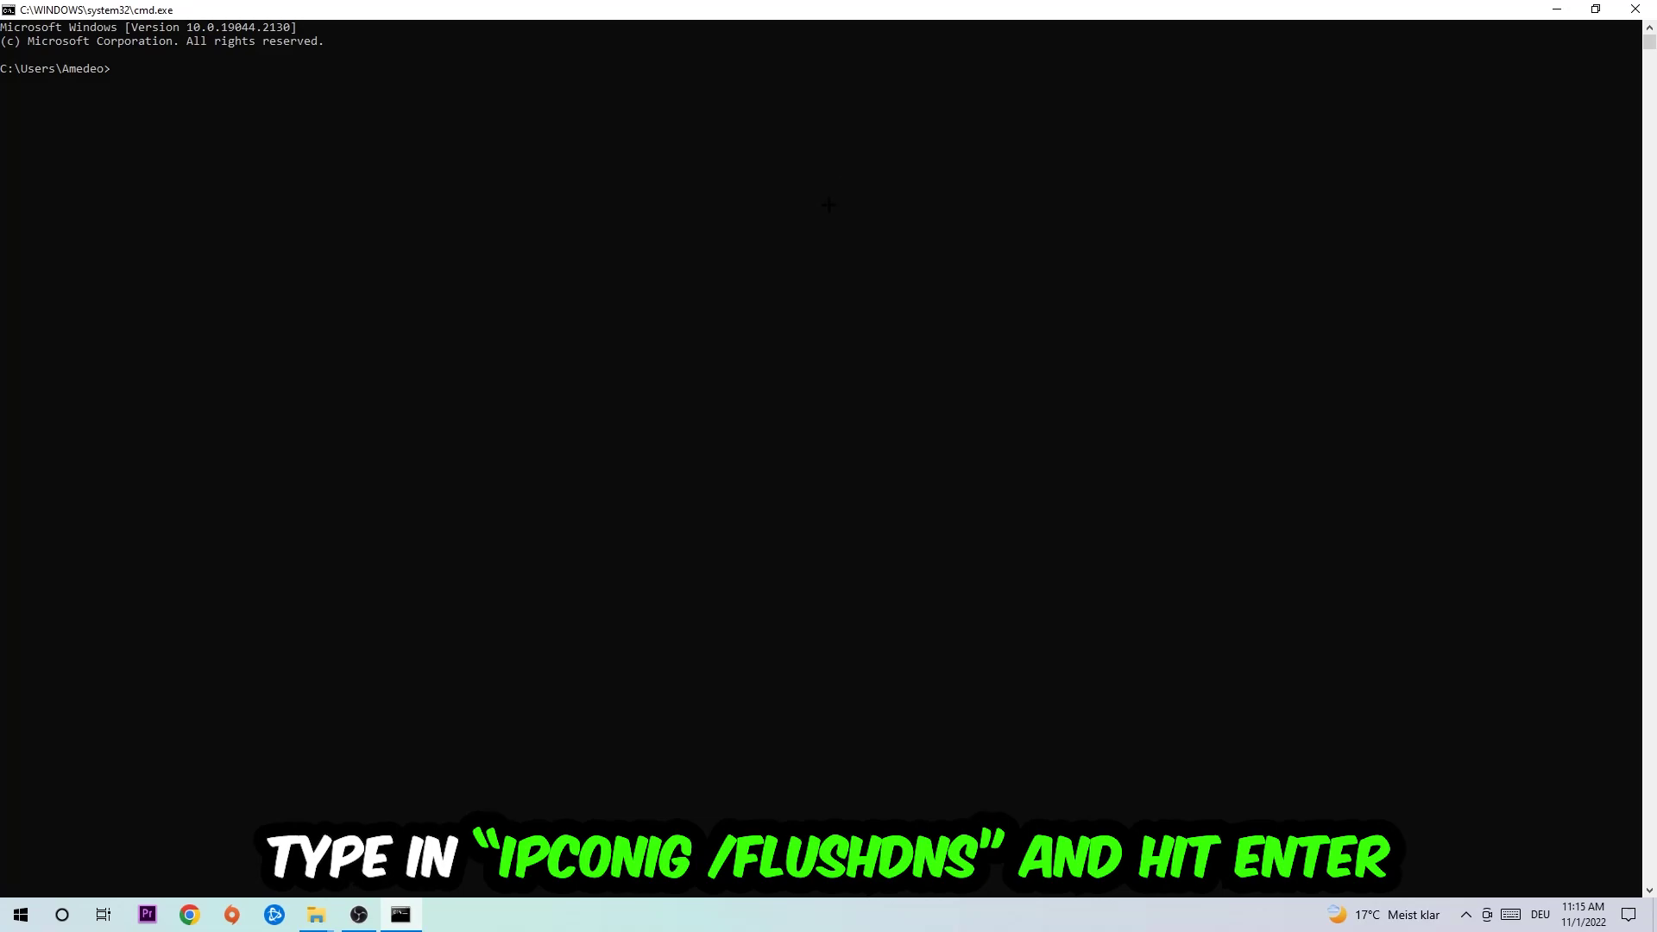
pyautogui.write('ipcon')
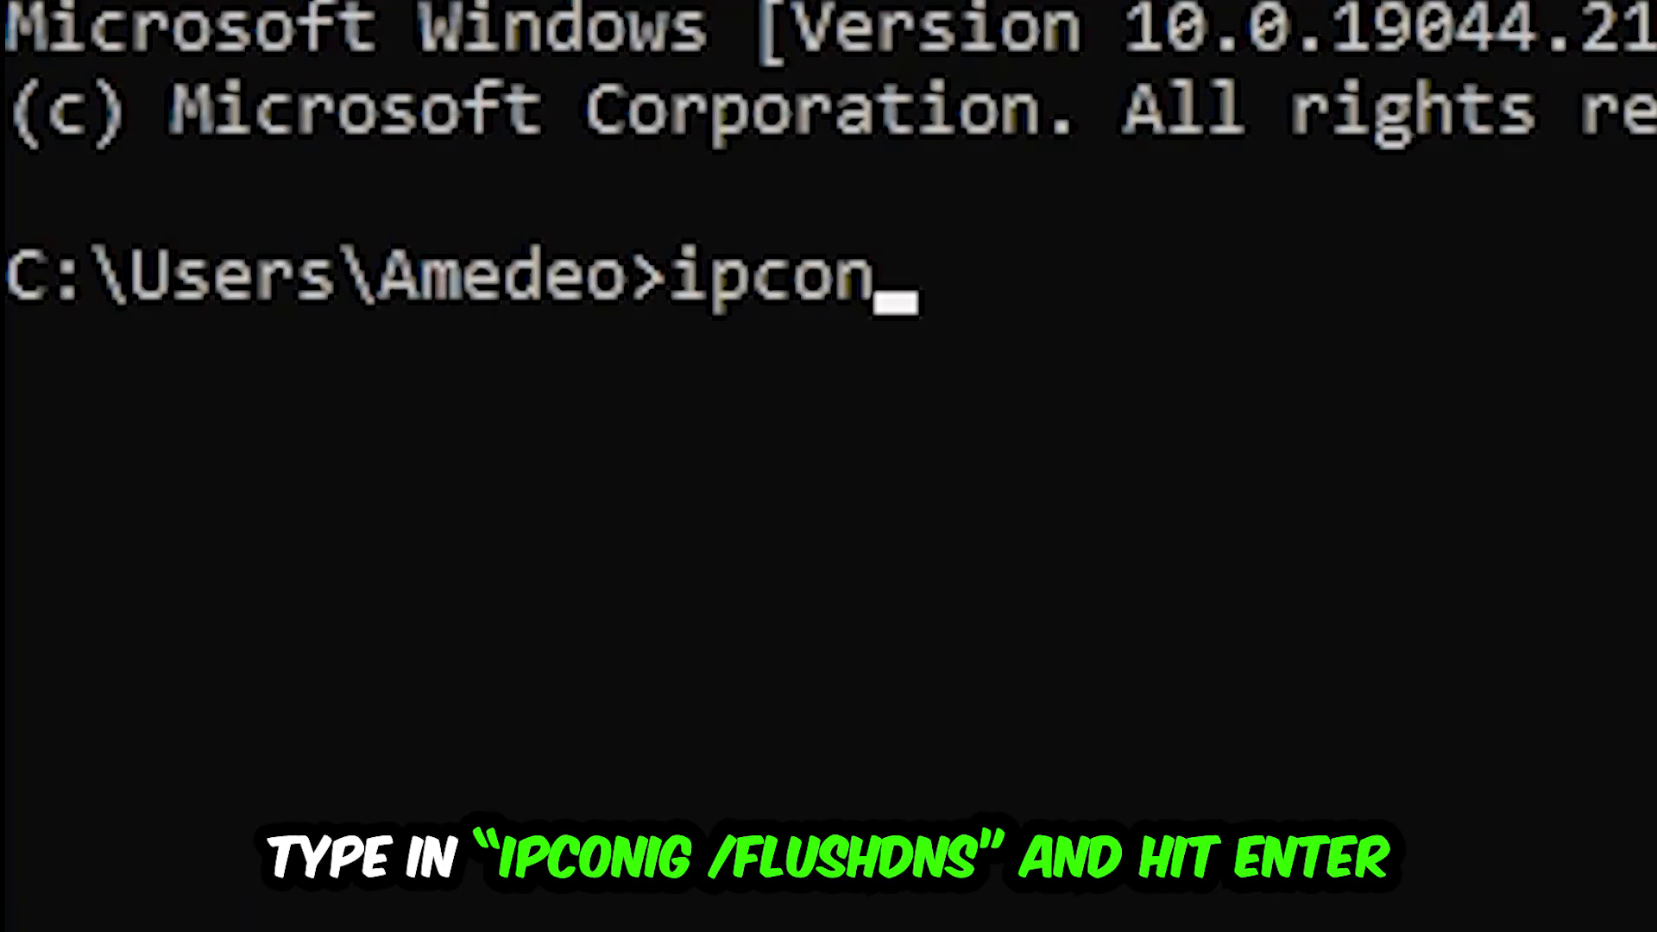
pyautogui.write('fig /fl')
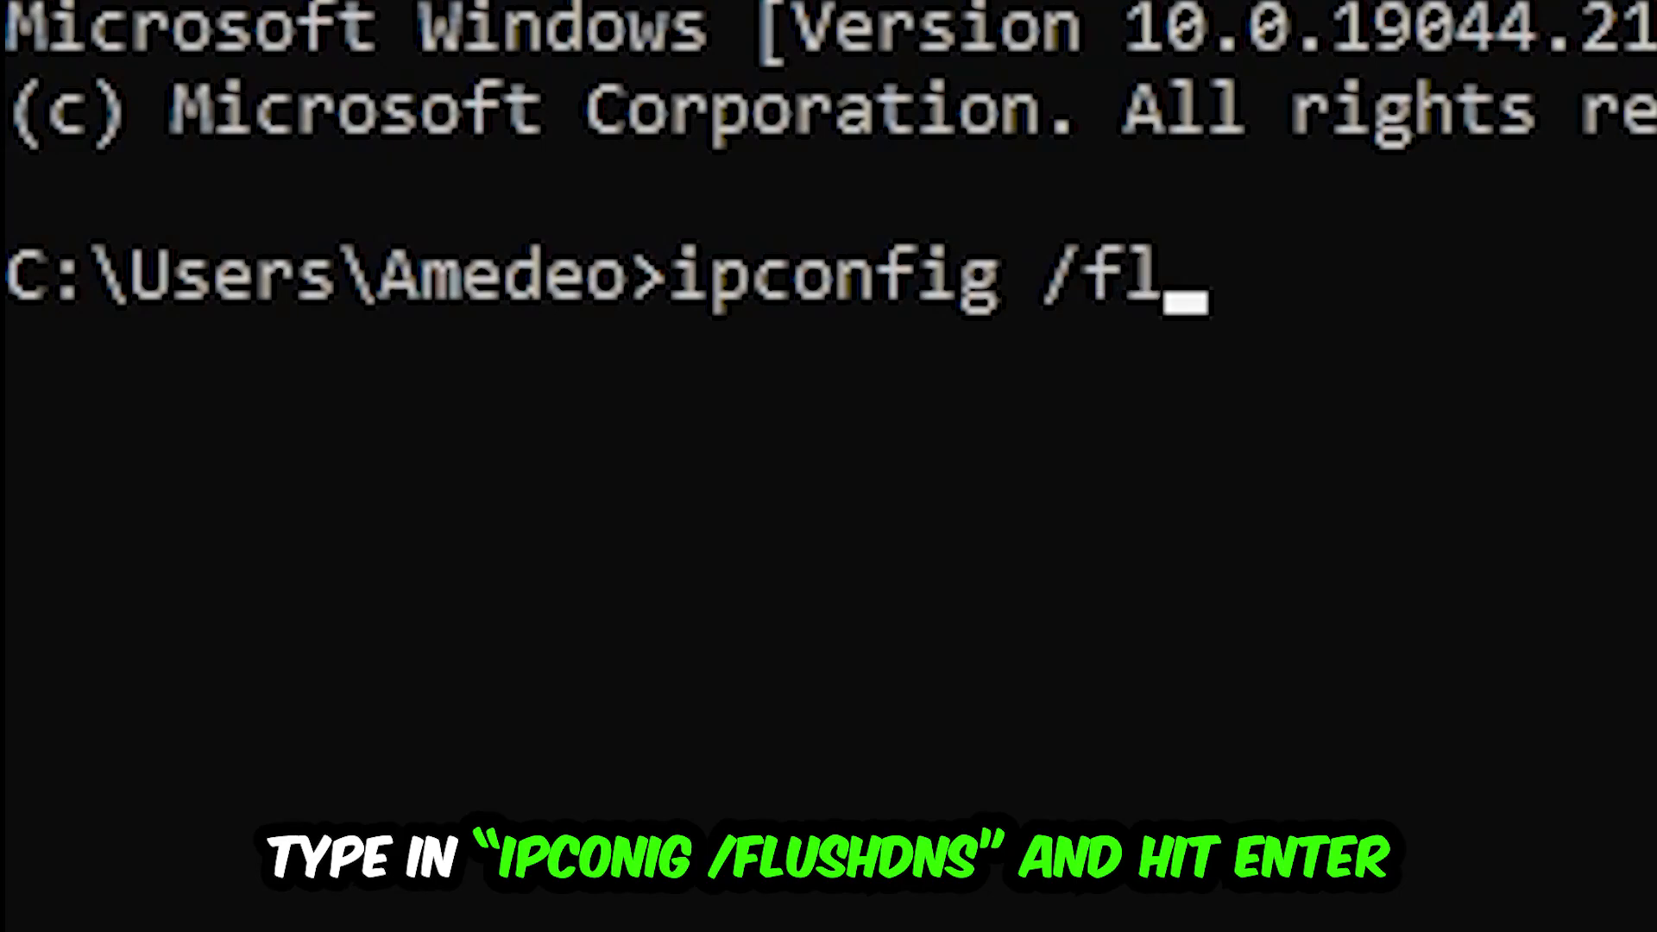
pyautogui.write('ushdns')
# Step: Run 'ipconfig /flushdns' to clear the DNS resolver cache
pyautogui.press('Return')
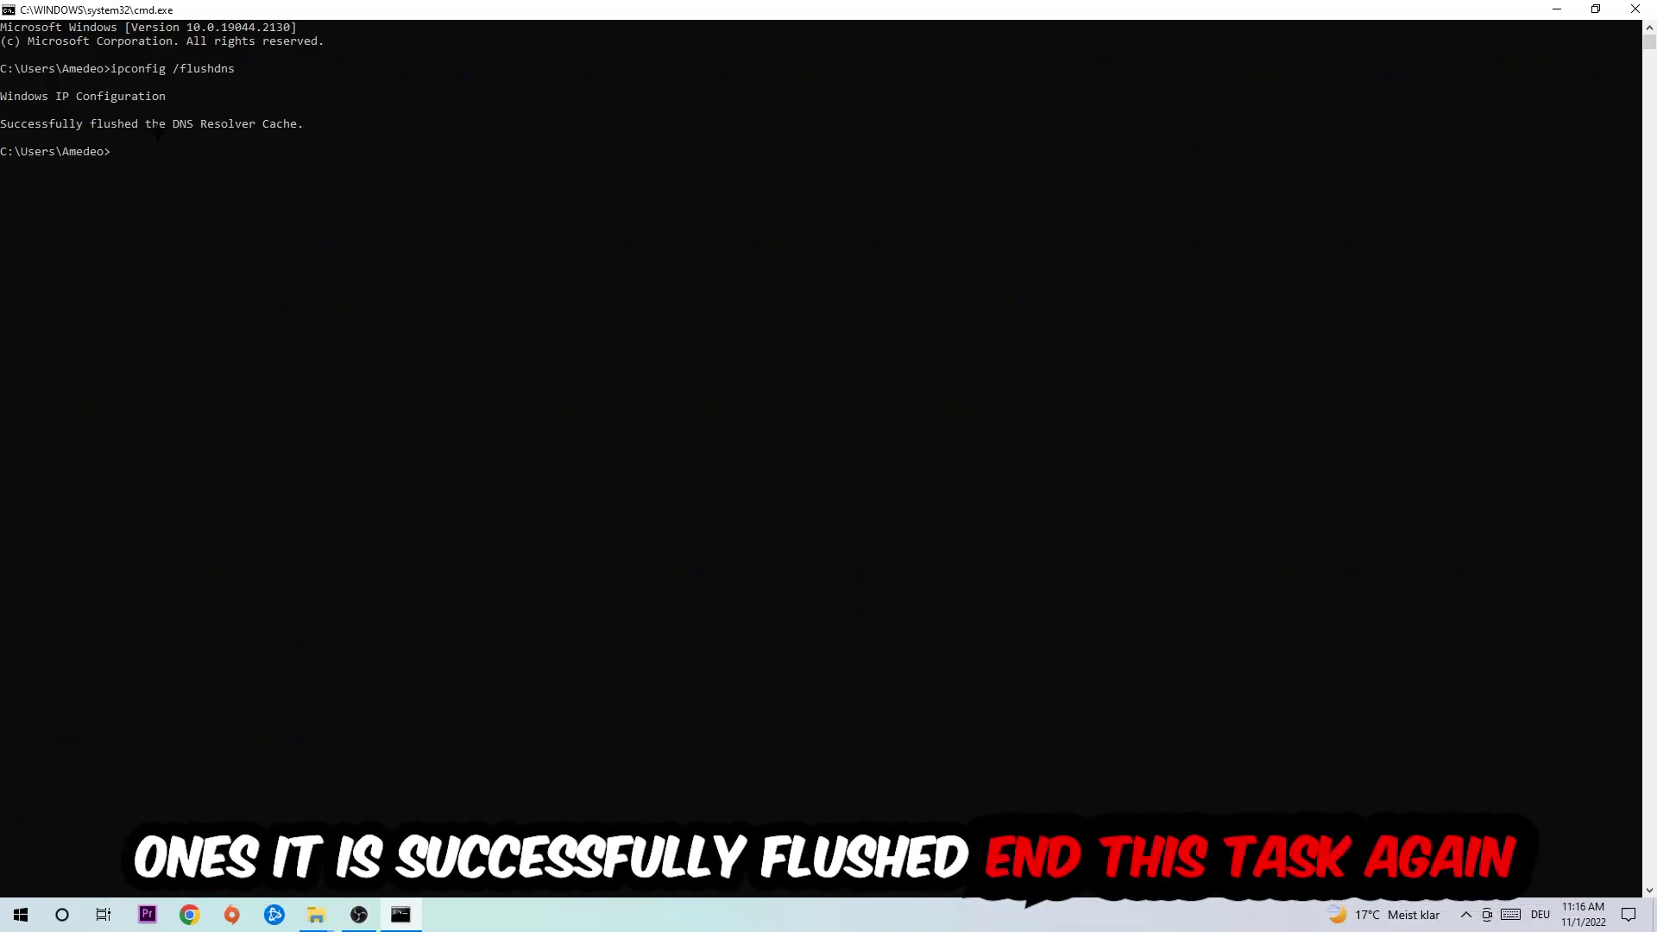
# Step: Close Command Prompt and reach Network and Sharing Center via Settings > Network & Internet
pyautogui.click(1639, 8)
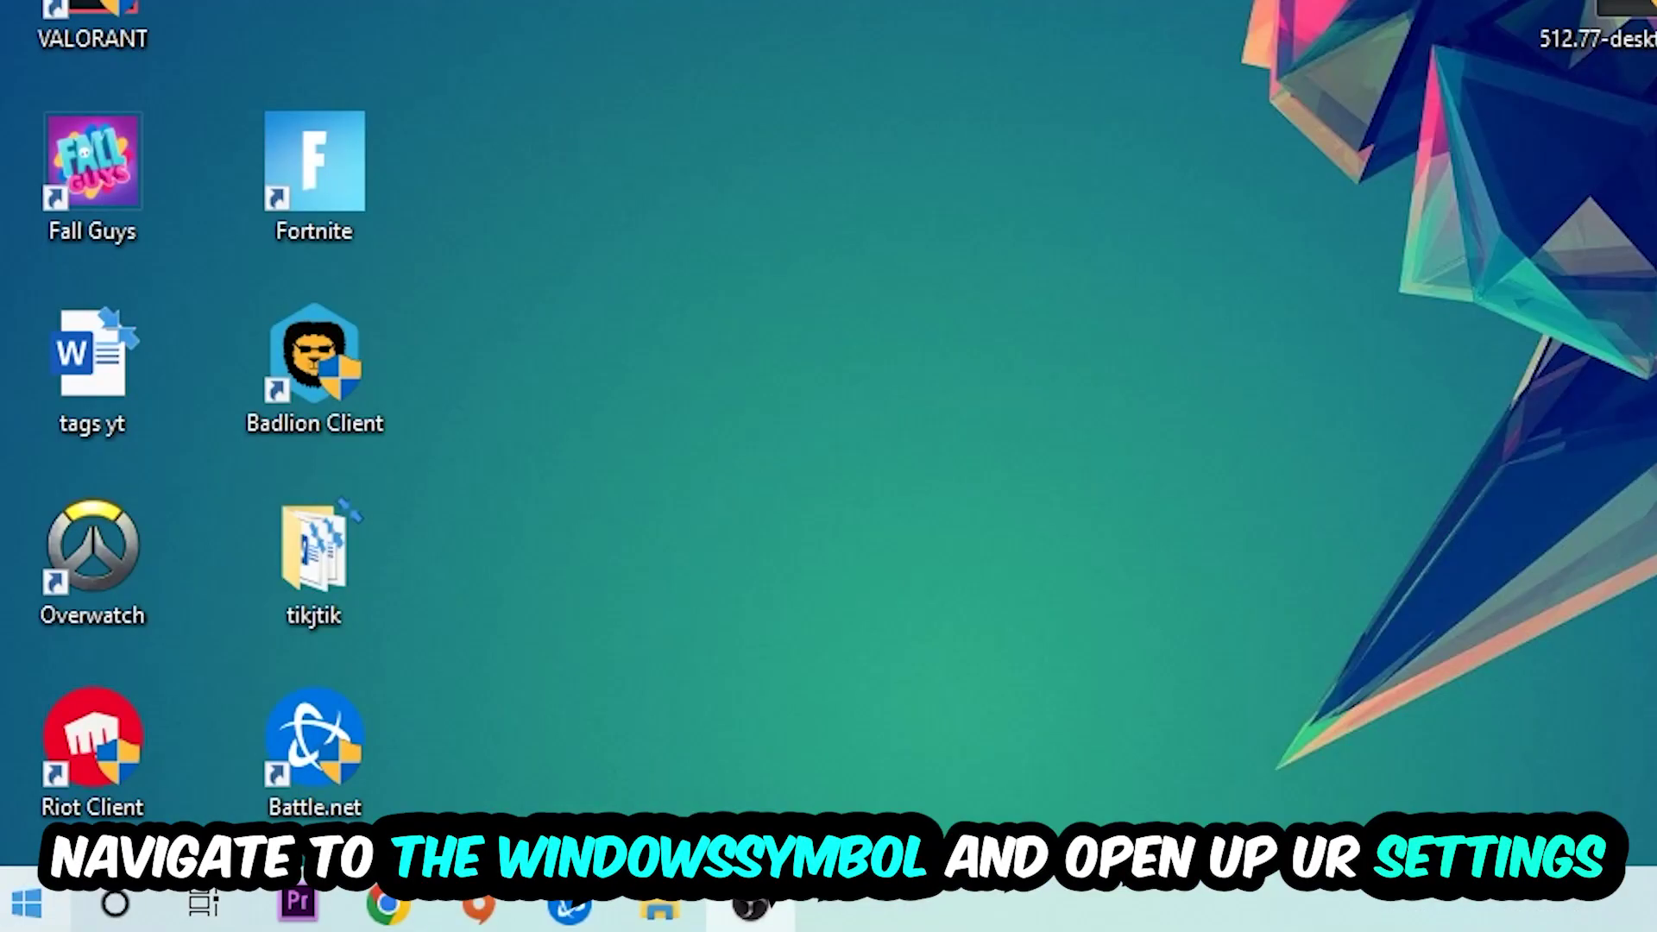
pyautogui.click(20, 914)
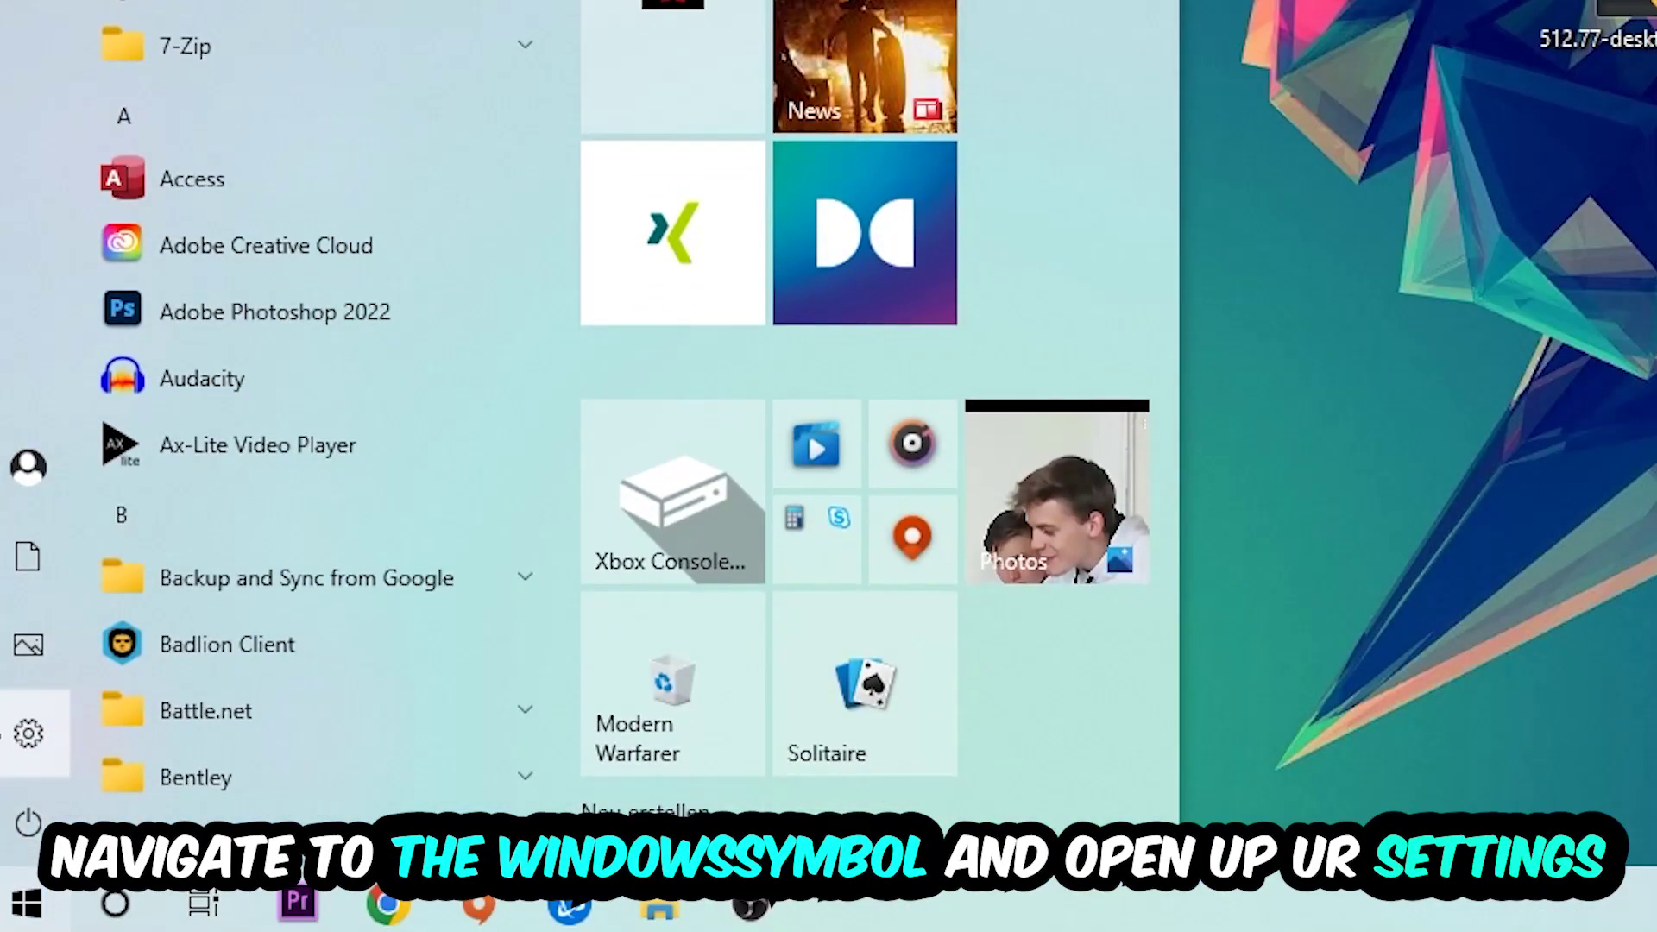
pyautogui.click(27, 733)
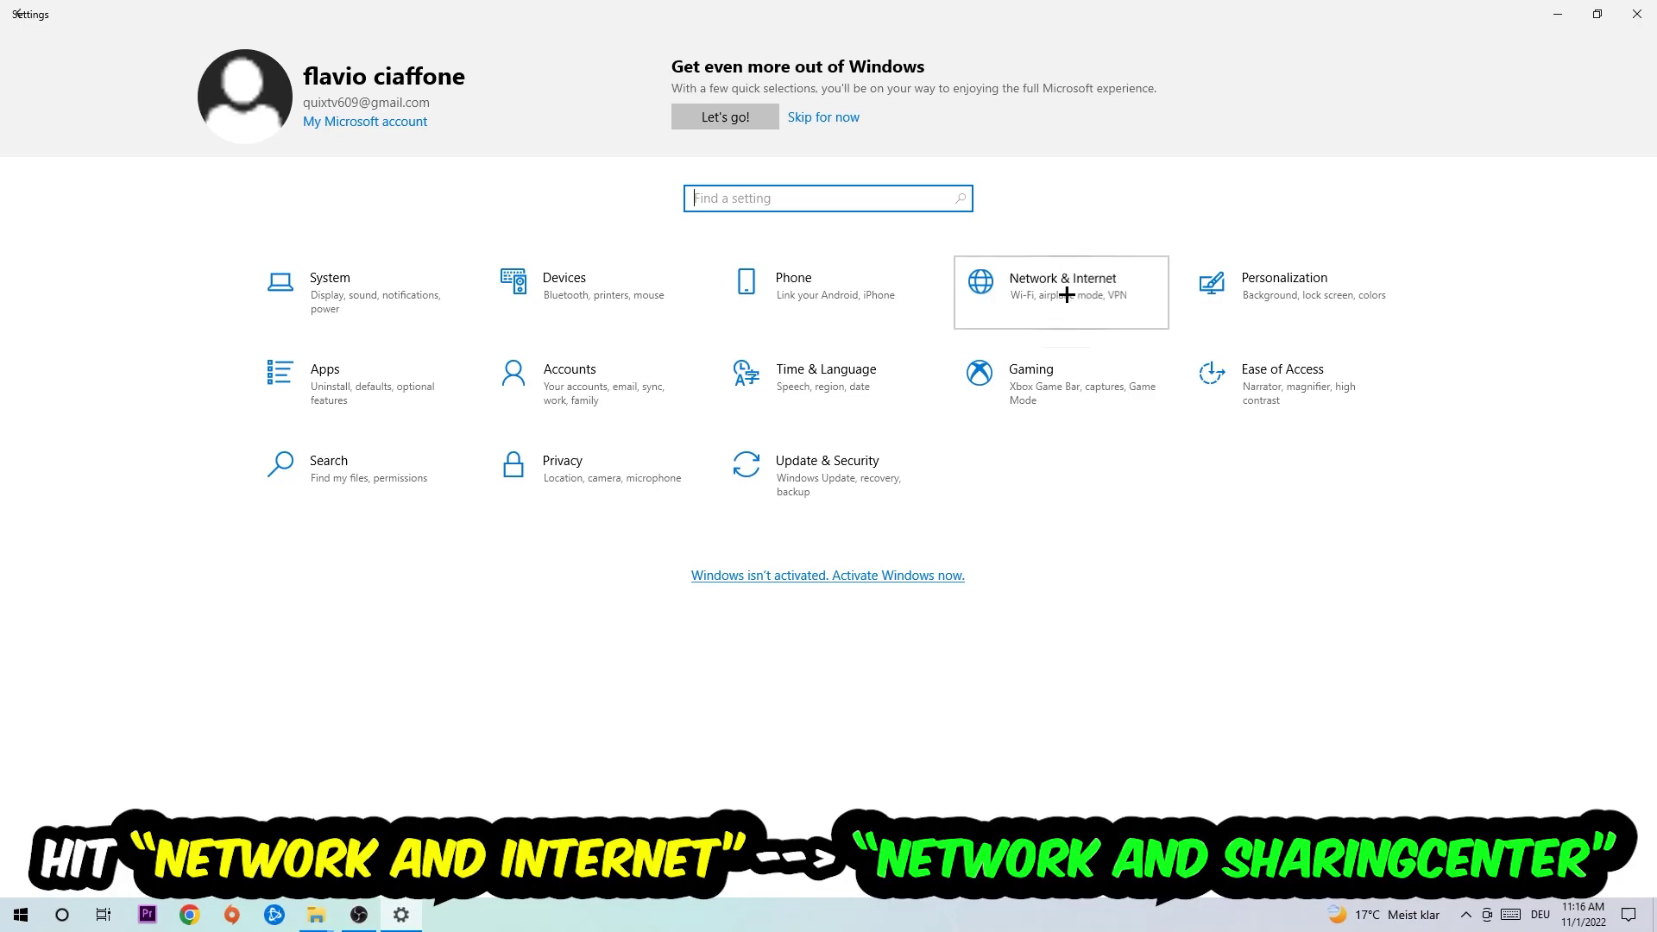
pyautogui.click(1065, 293)
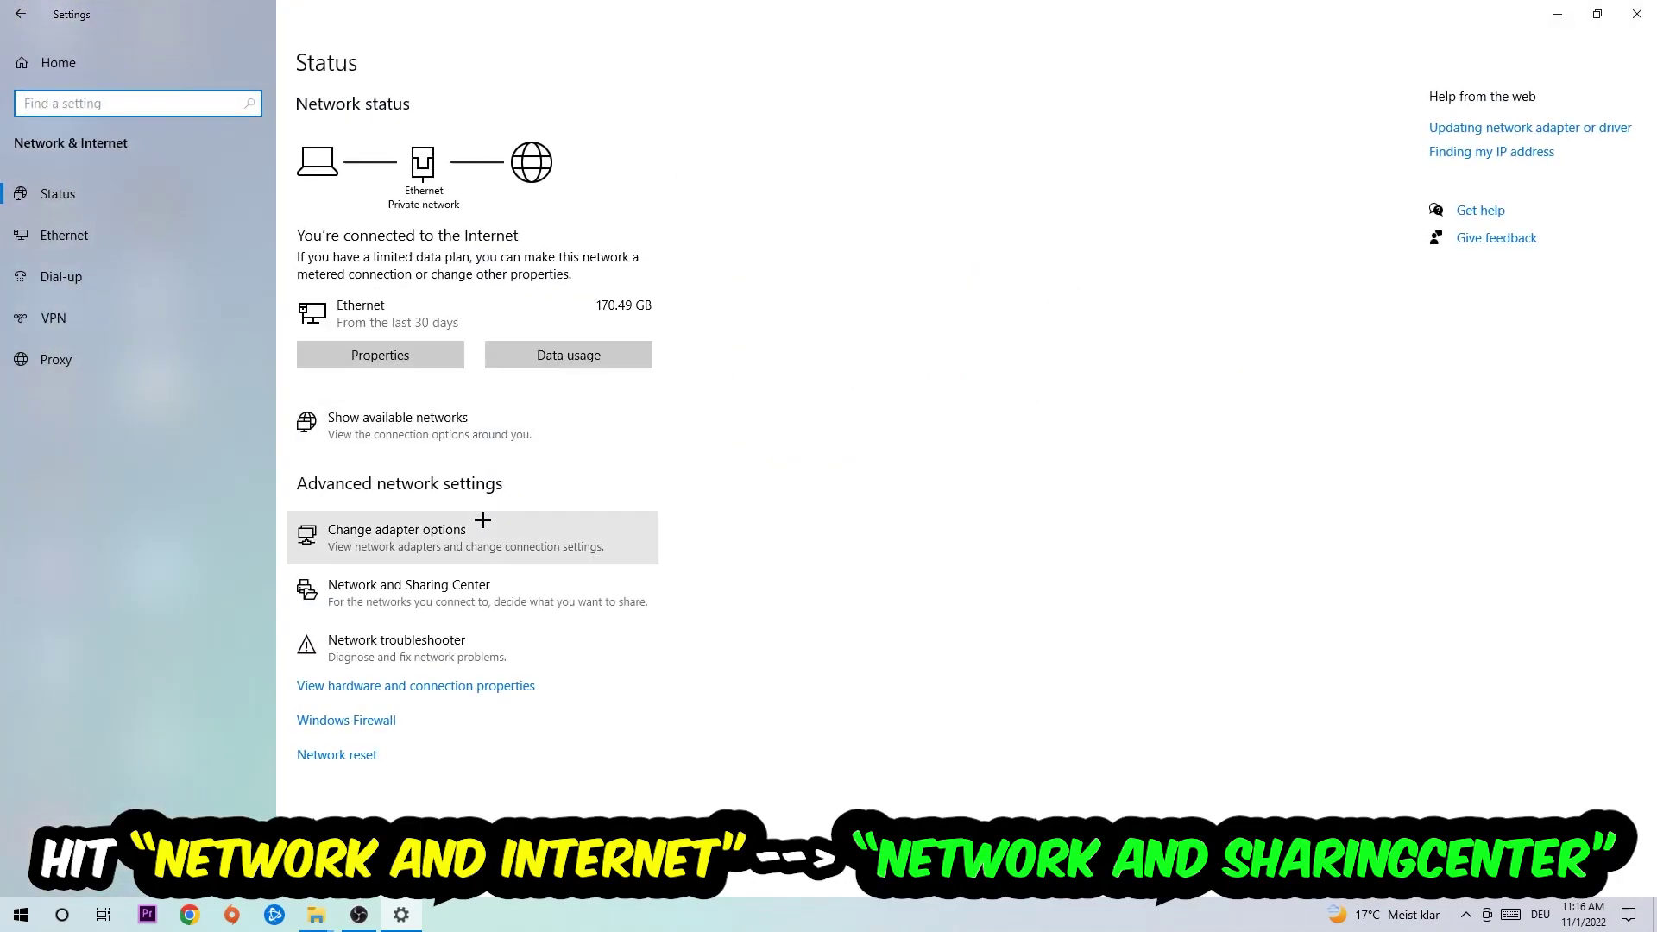
pyautogui.click(420, 586)
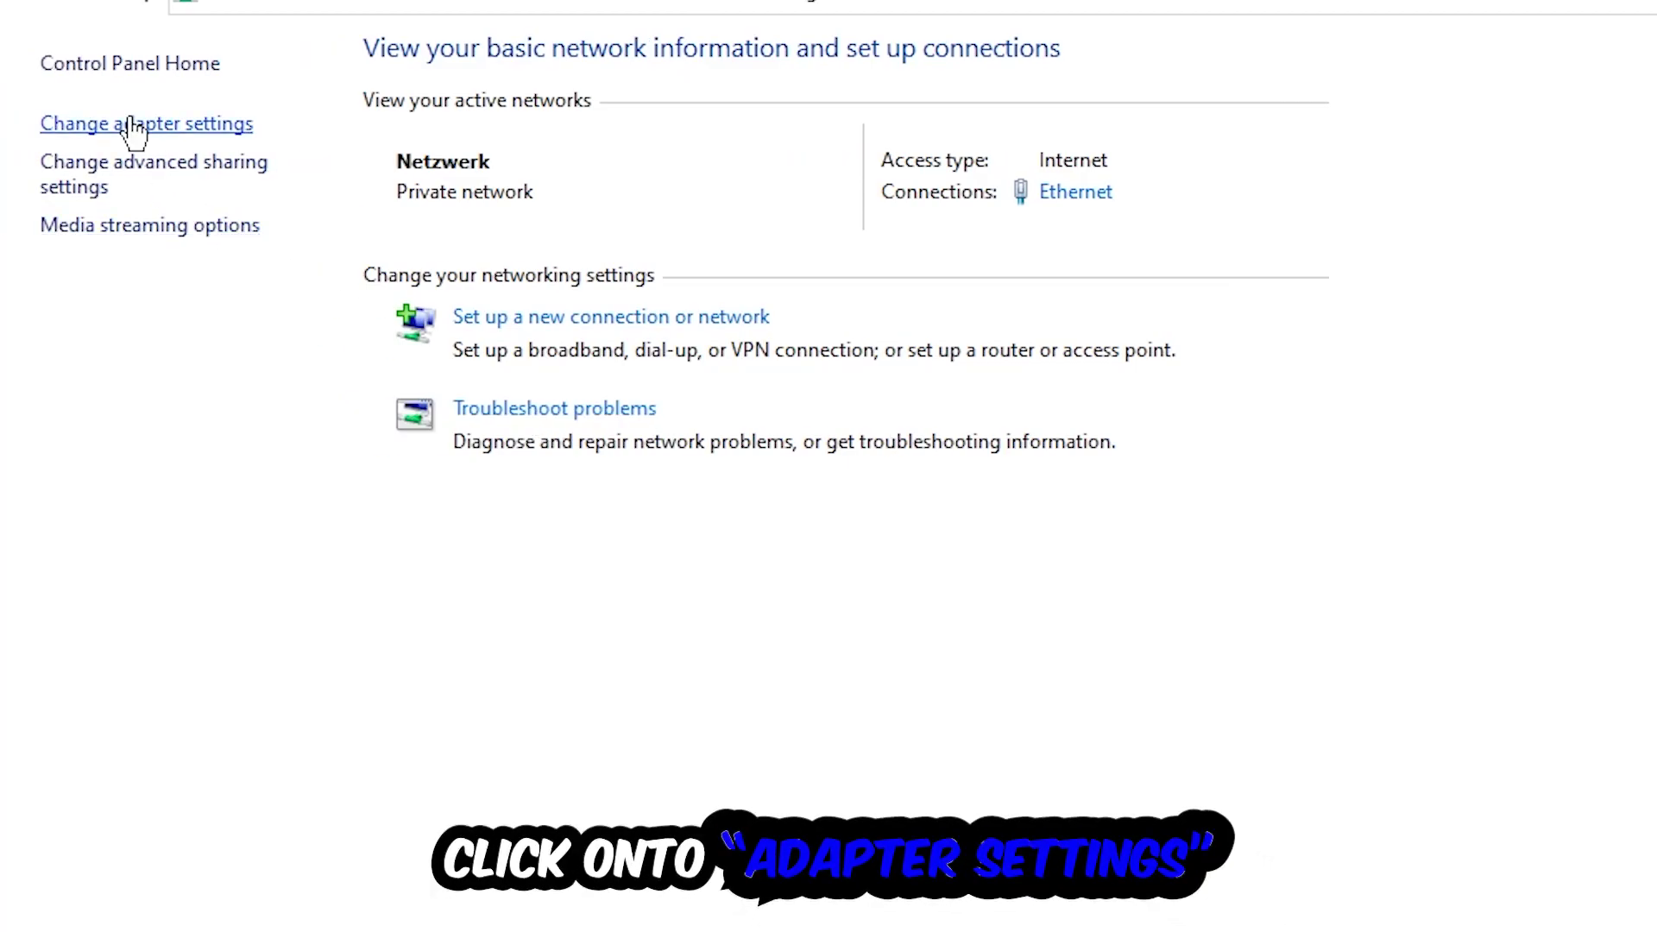
# Step: Disable and re-enable the Ethernet adapter, then close Network Connections and Settings
pyautogui.click(127, 118)
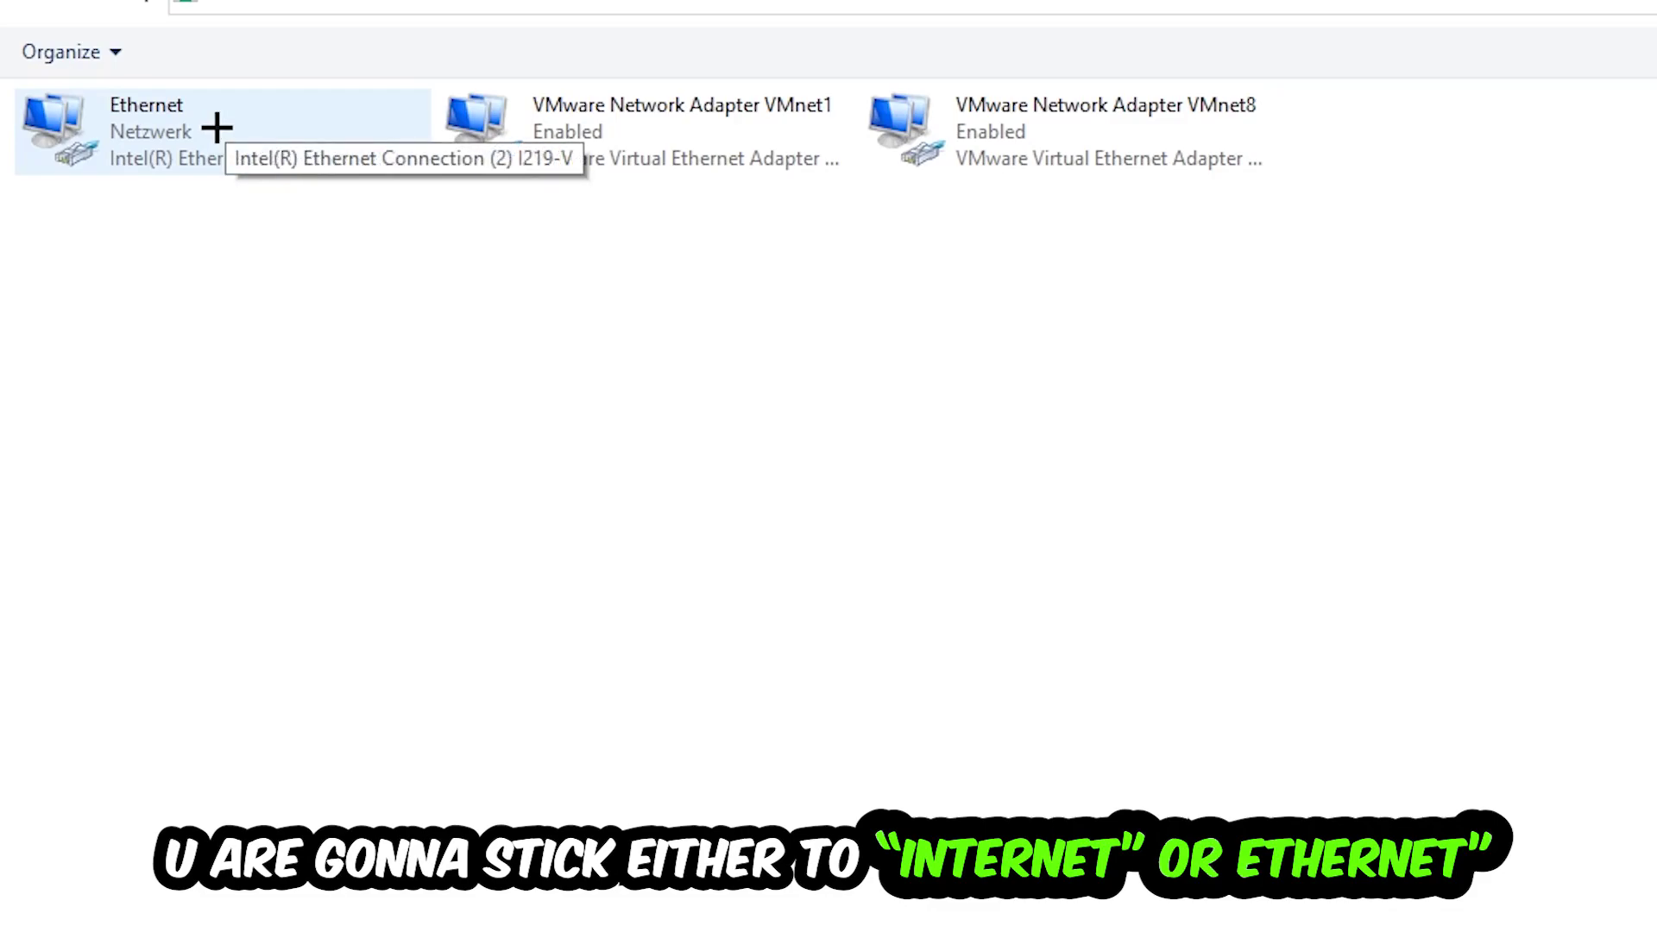
pyautogui.rightClick(216, 126)
pyautogui.click(378, 154)
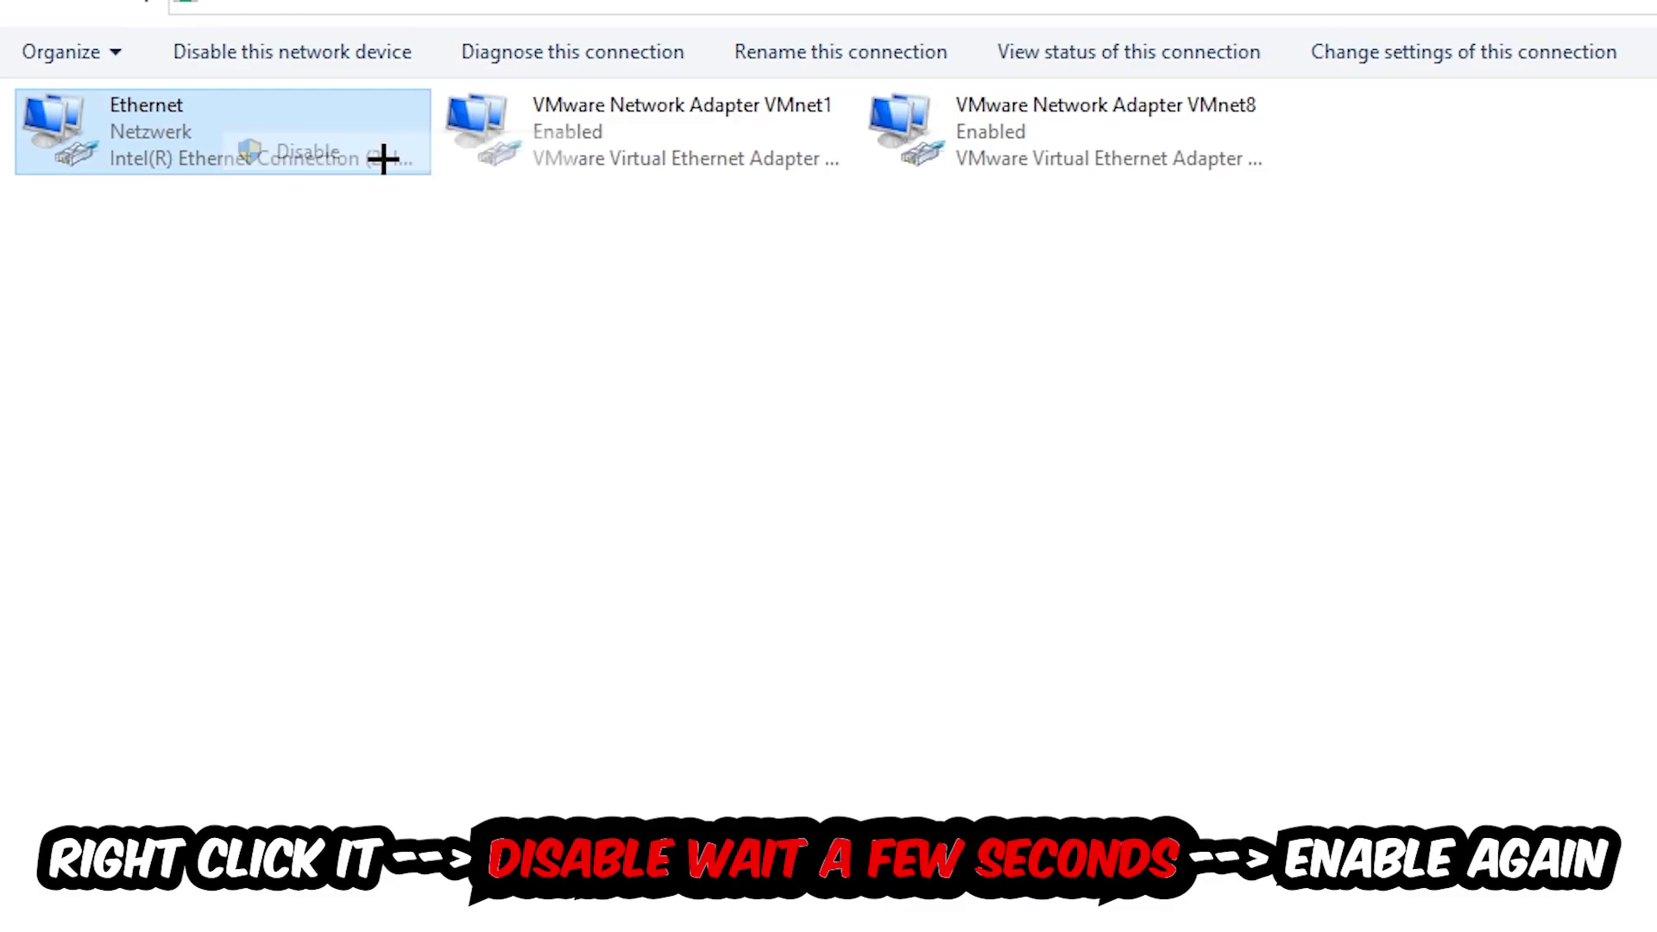
pyautogui.rightClick(229, 133)
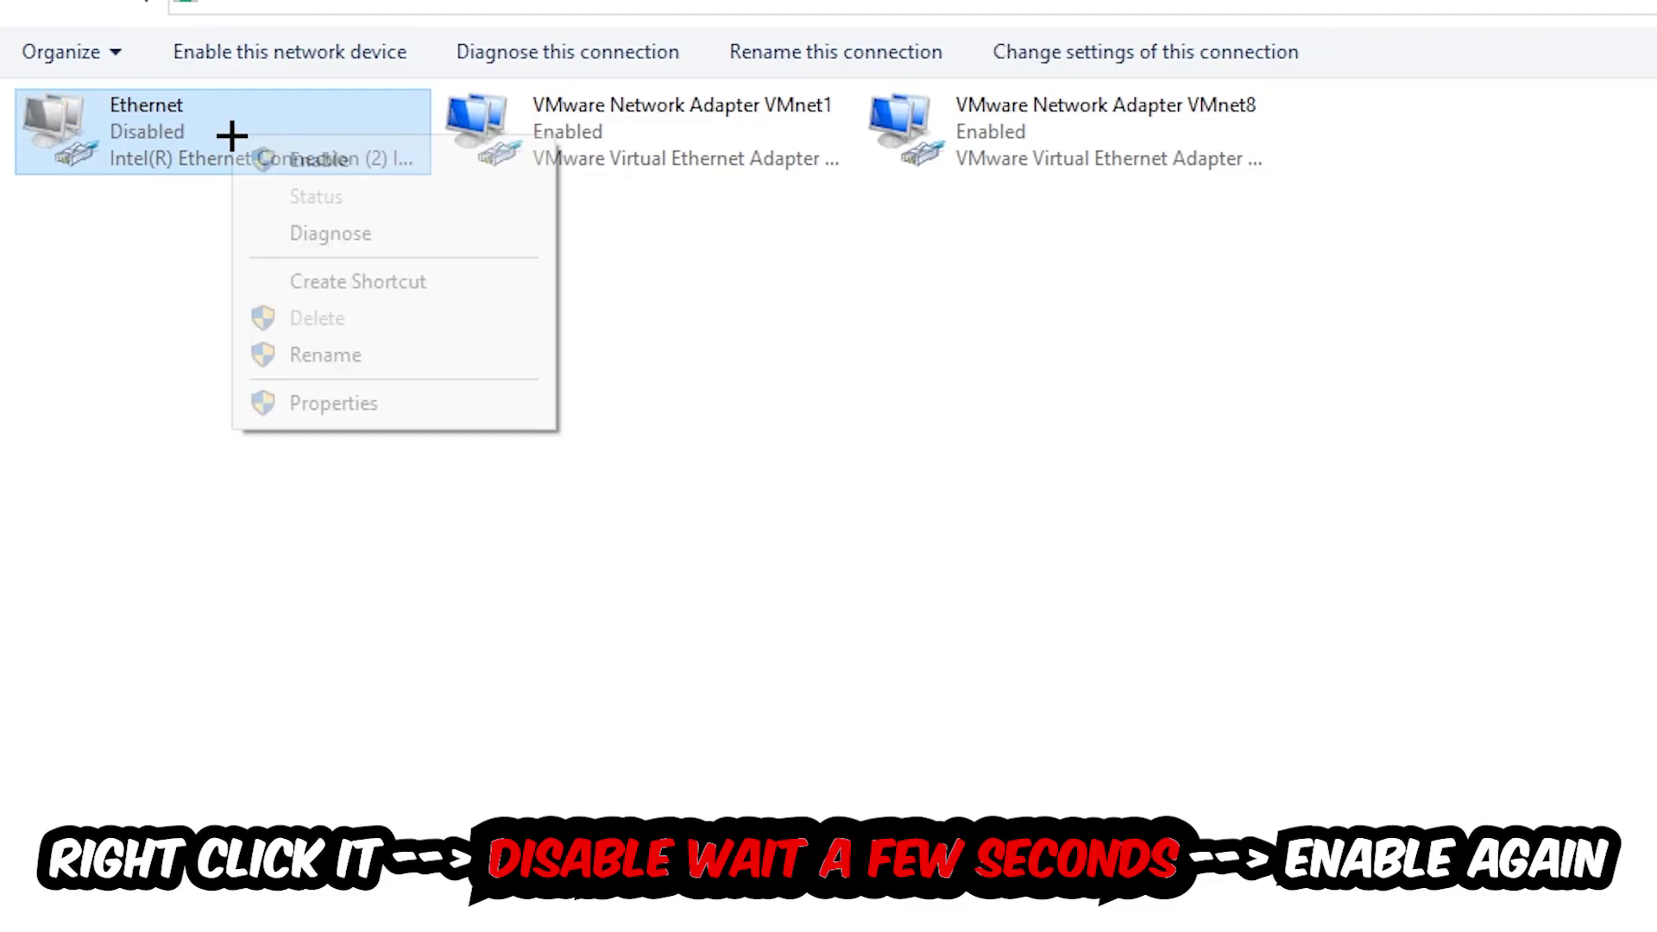
pyautogui.click(291, 158)
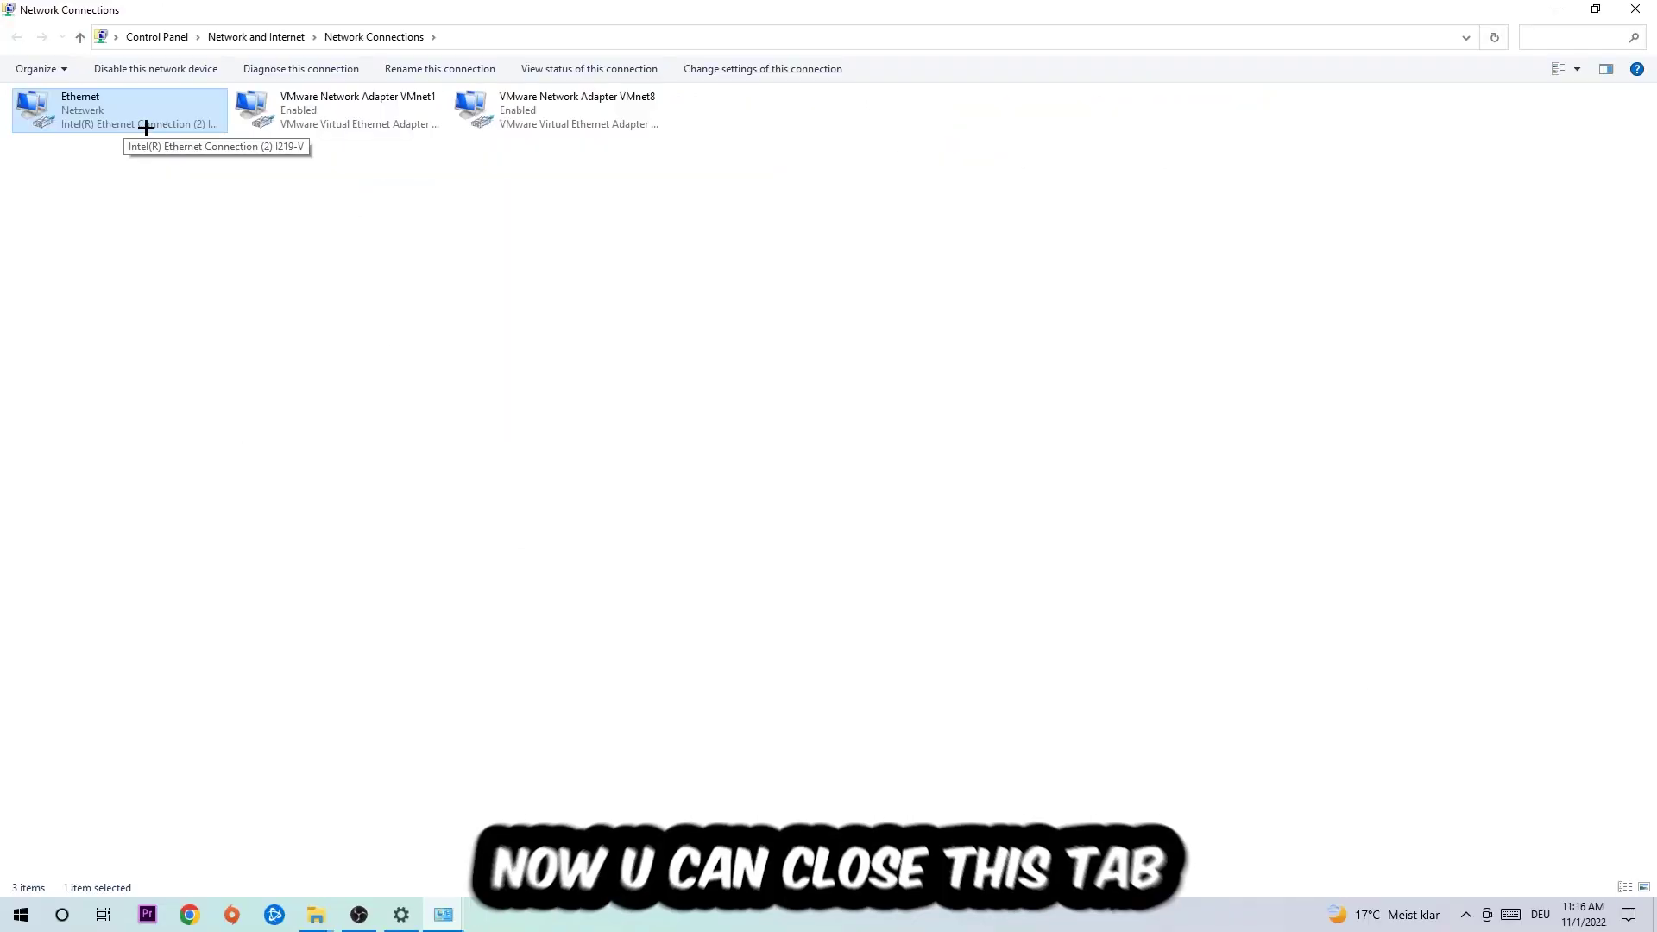
pyautogui.click(1639, 10)
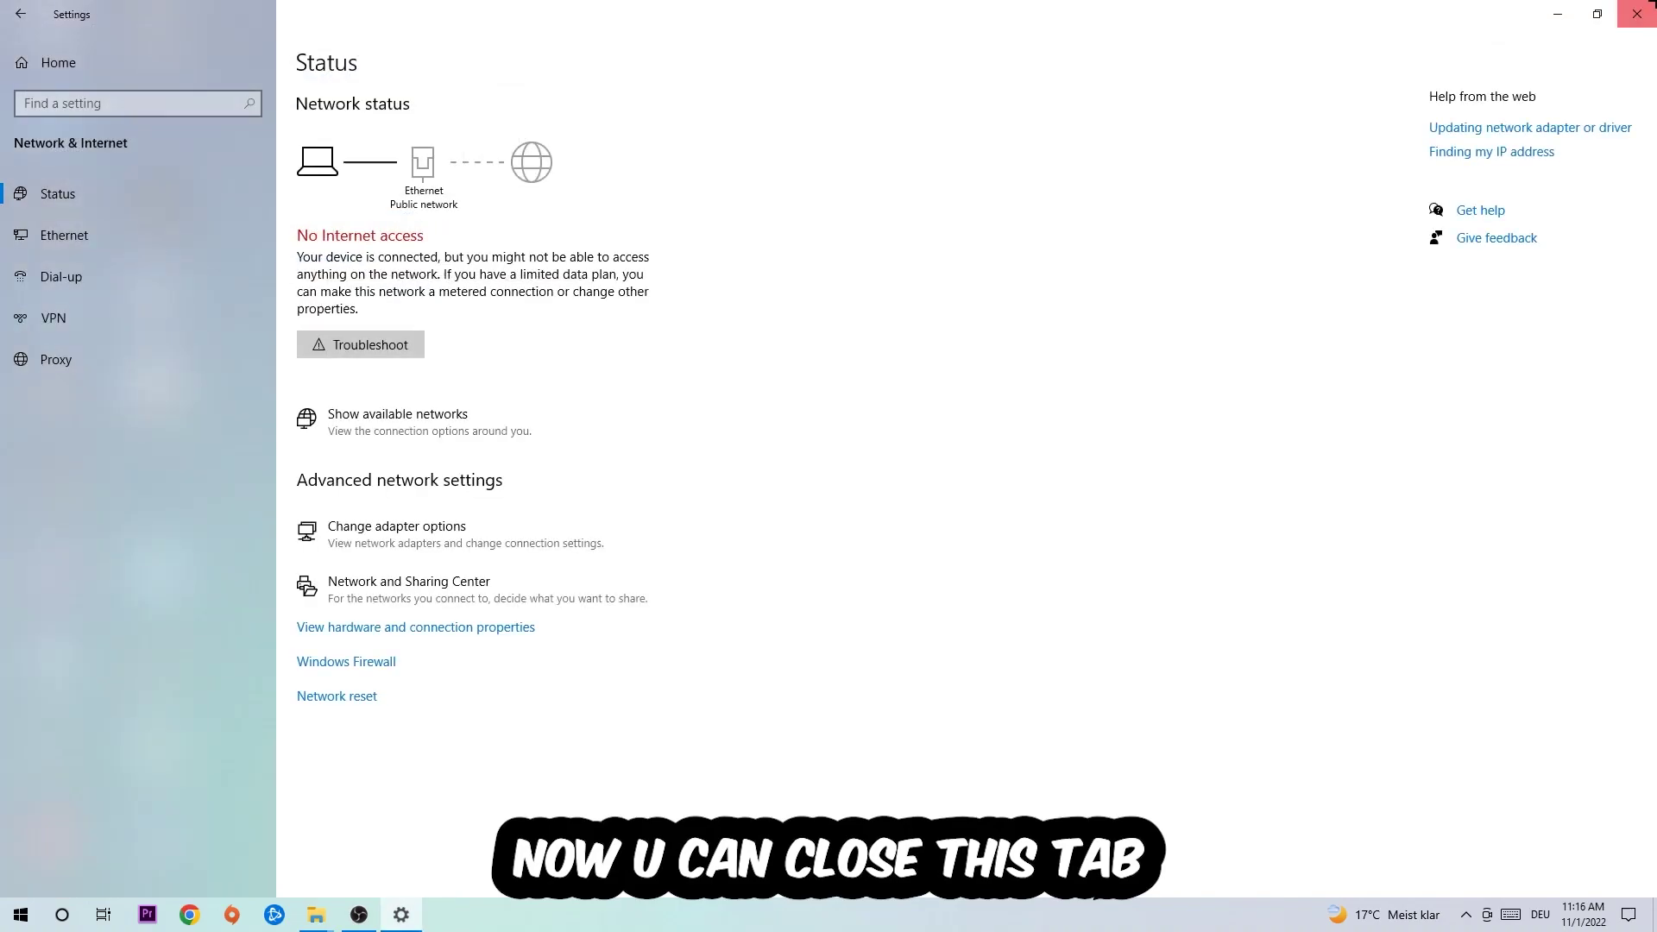
pyautogui.click(1637, 13)
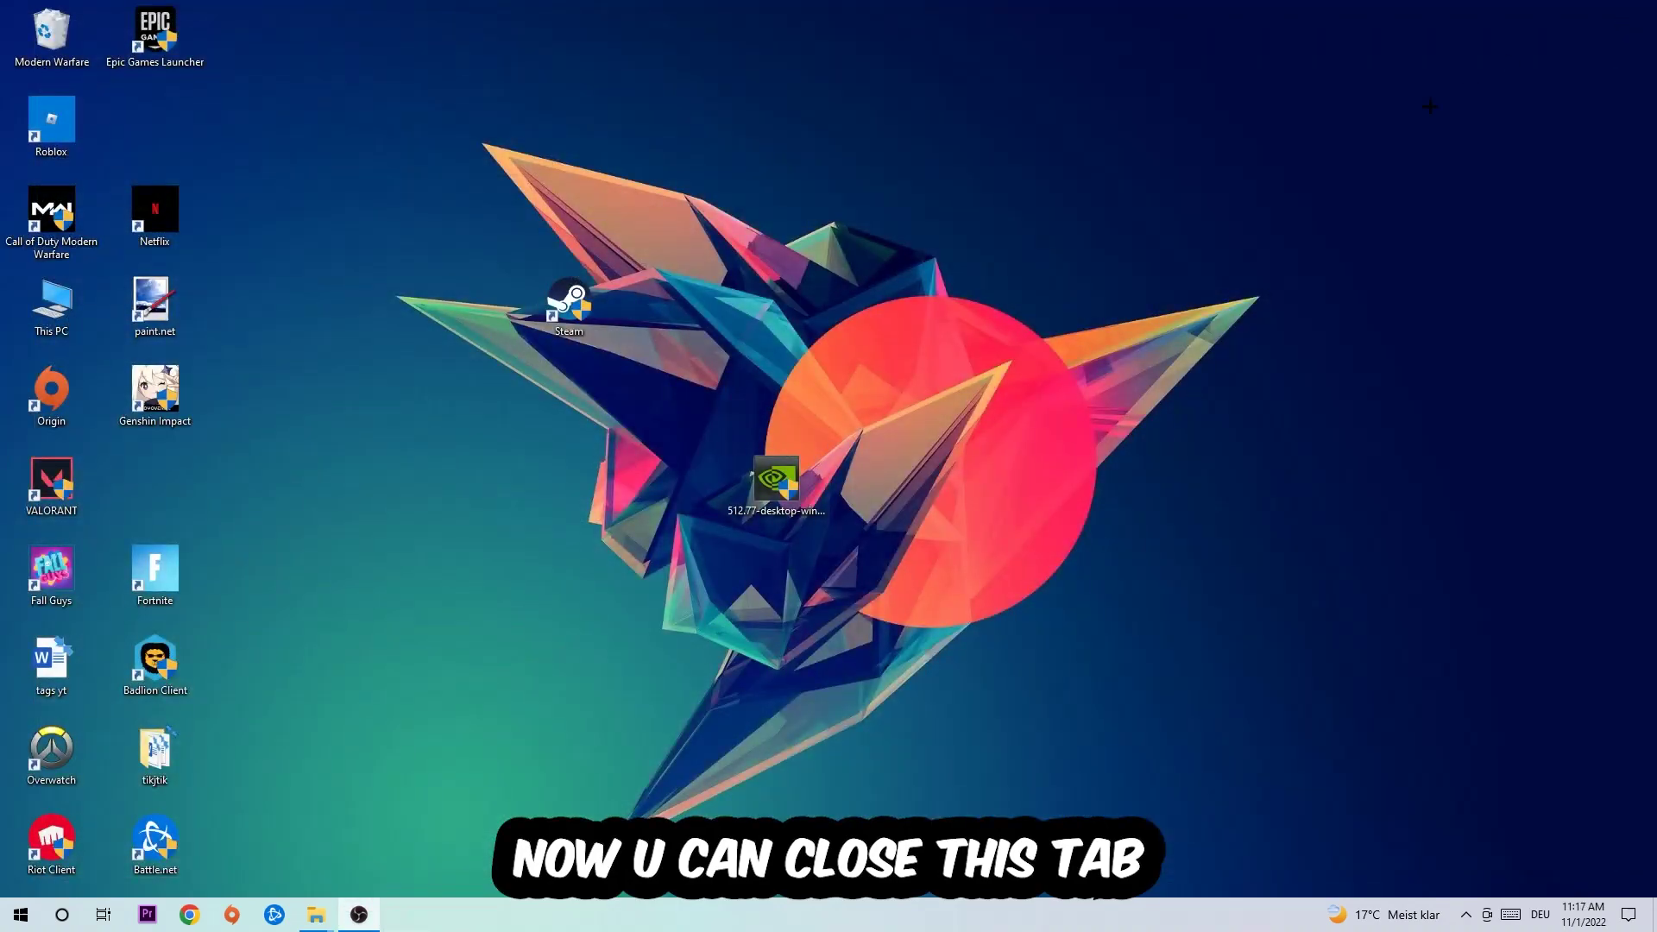